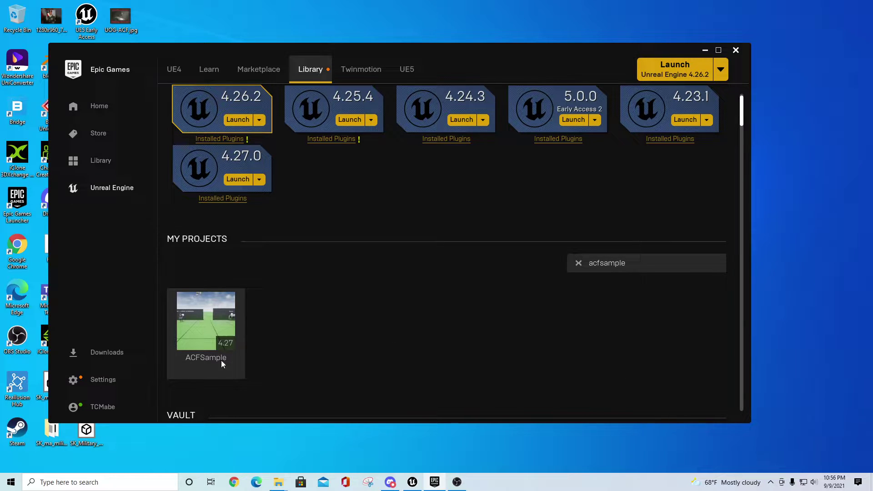
Scroll down to the Vault and return to its 'assassin' search filter
{"action": "scroll", "coordinate": [571, 314], "scroll_direction": "down", "scroll_amount": 3}
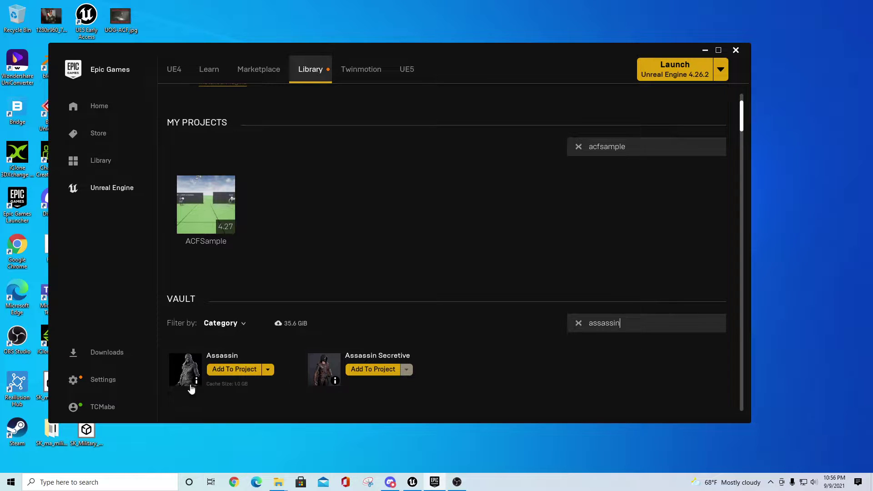
{"action": "left_click", "coordinate": [592, 323]}
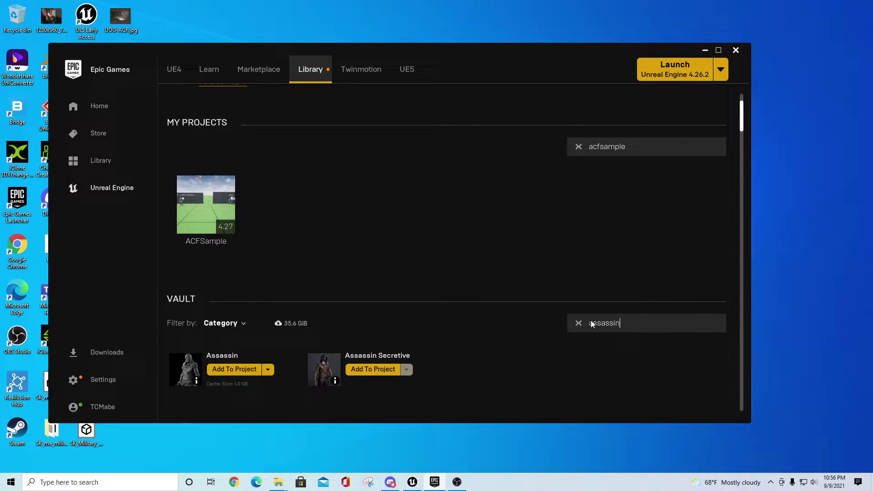
Add the Assassin vault pack to the ACFSample project, found by searching 'acfs'
{"action": "left_click", "coordinate": [223, 370]}
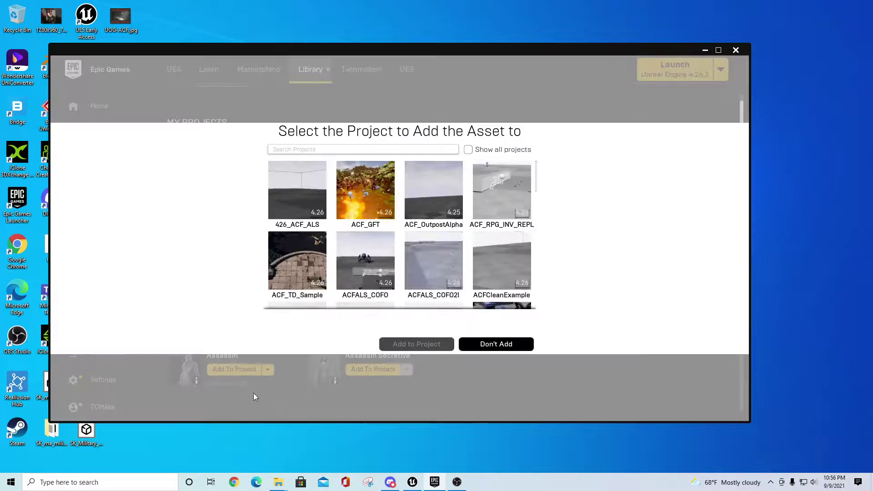
{"action": "left_click", "coordinate": [376, 150]}
{"action": "type", "text": "acfs"}
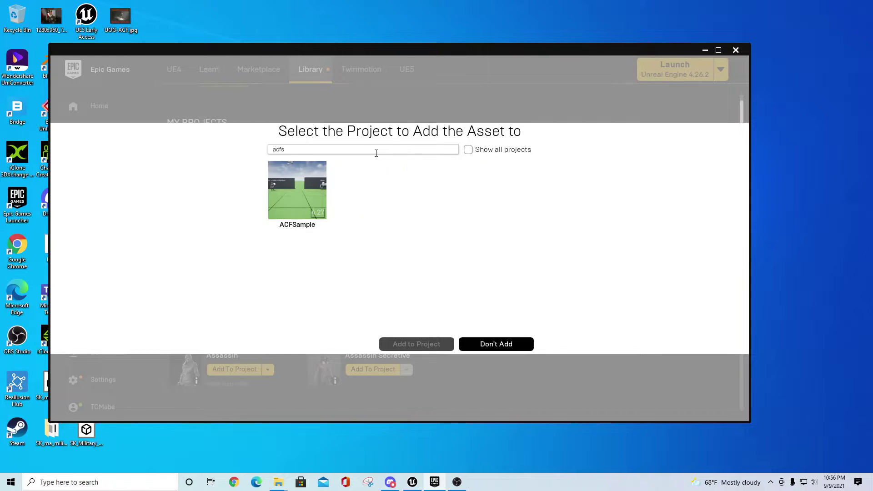
{"action": "left_click", "coordinate": [299, 198]}
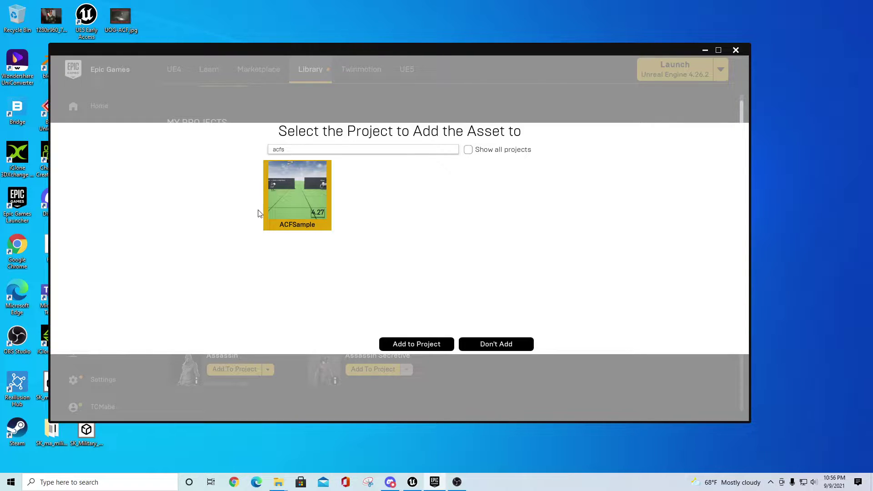
{"action": "left_click", "coordinate": [469, 153]}
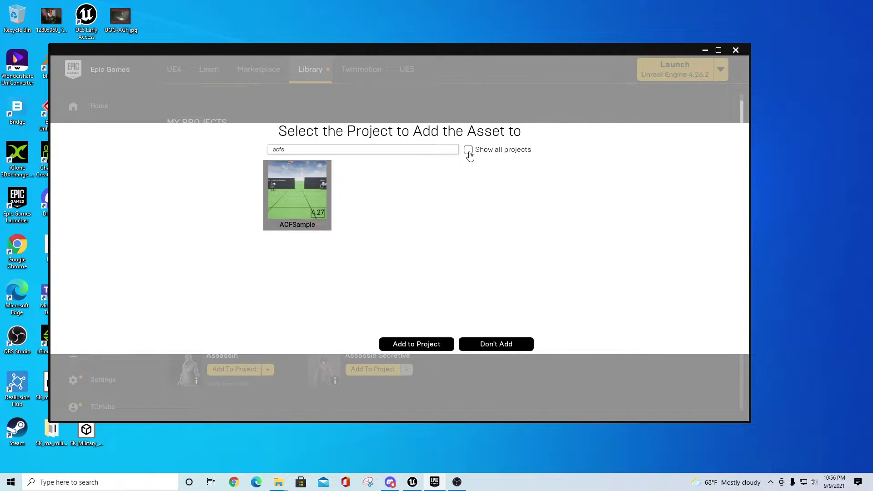
{"action": "left_click", "coordinate": [469, 151]}
{"action": "left_click", "coordinate": [294, 192]}
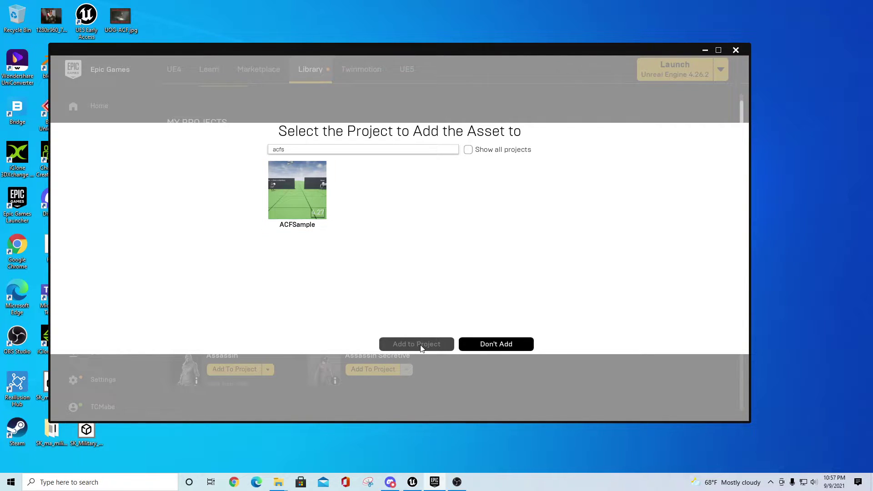
{"action": "left_click", "coordinate": [303, 194]}
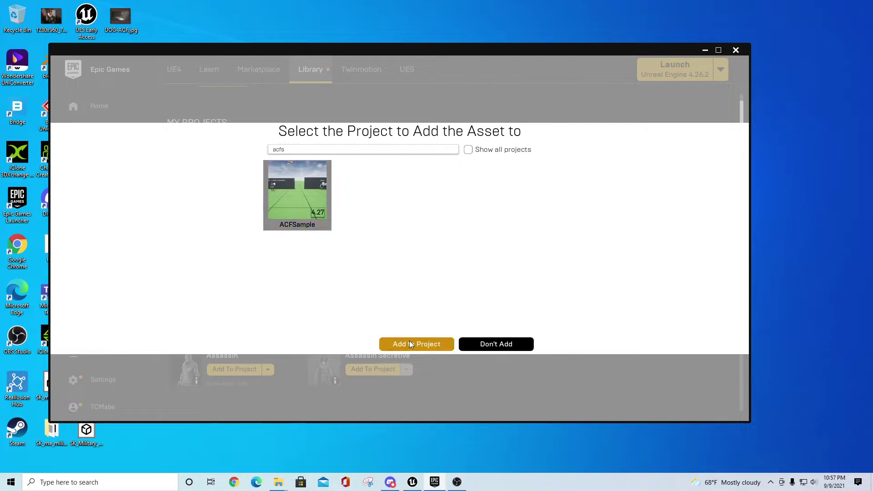
{"action": "left_click", "coordinate": [409, 343]}
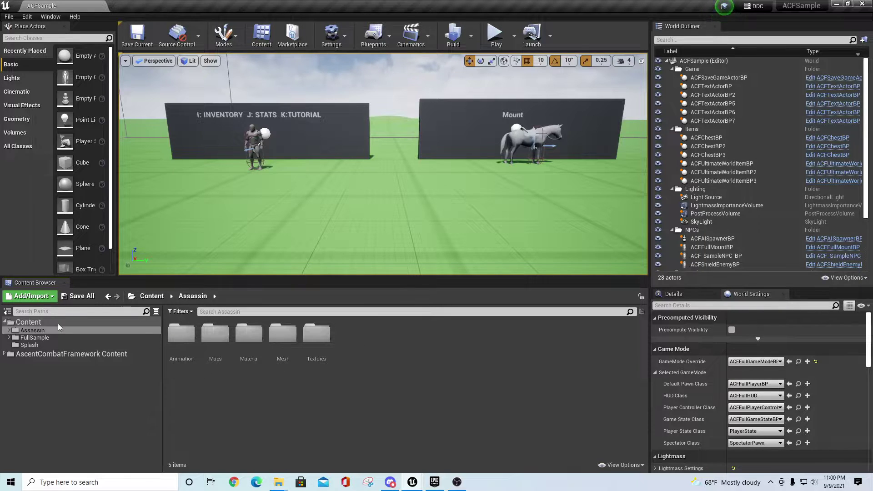
Open SK_Assassin from the Assassin > Mesh folder and browse its Skeleton Tree bones
{"action": "left_click", "coordinate": [9, 331]}
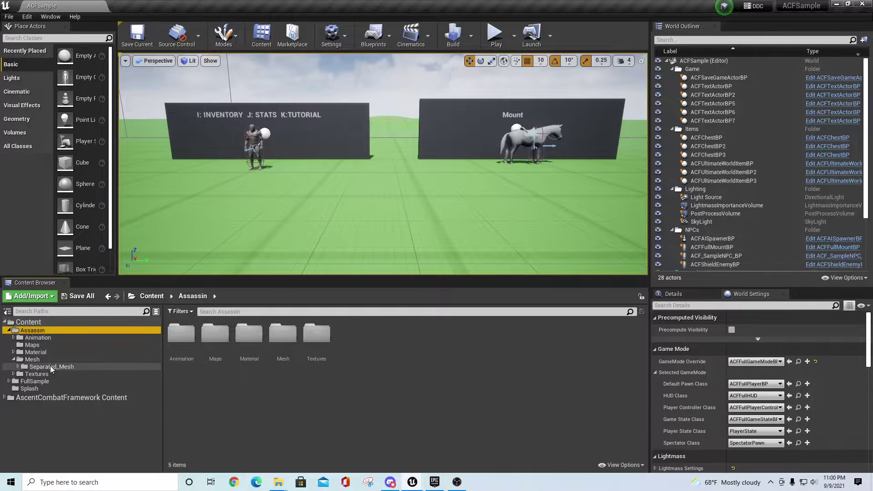
{"action": "left_click", "coordinate": [32, 359]}
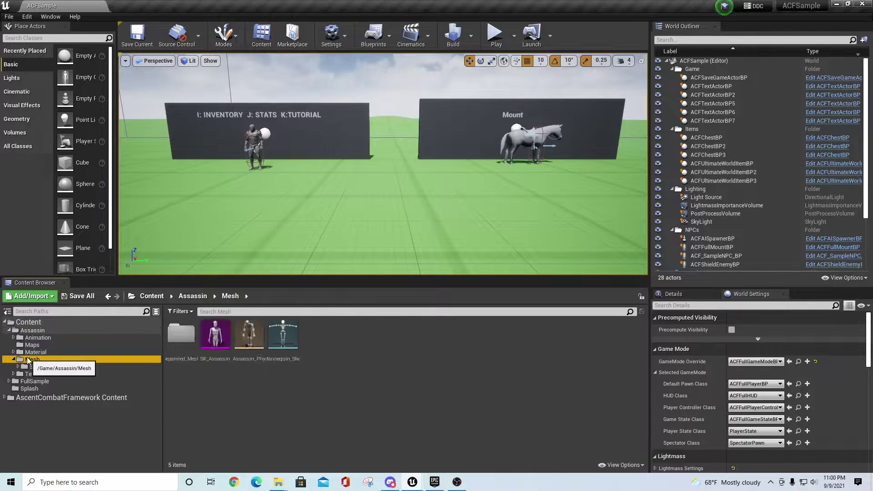
{"action": "double_click", "coordinate": [214, 339]}
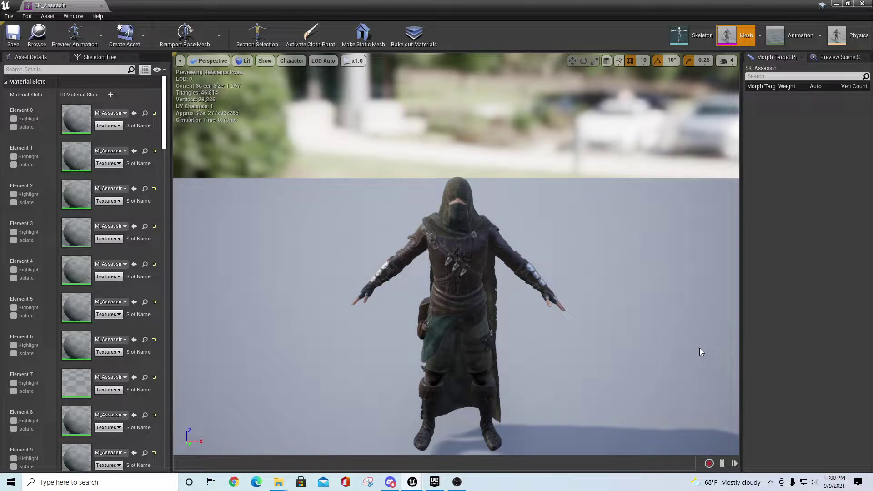
{"action": "left_click", "coordinate": [95, 57]}
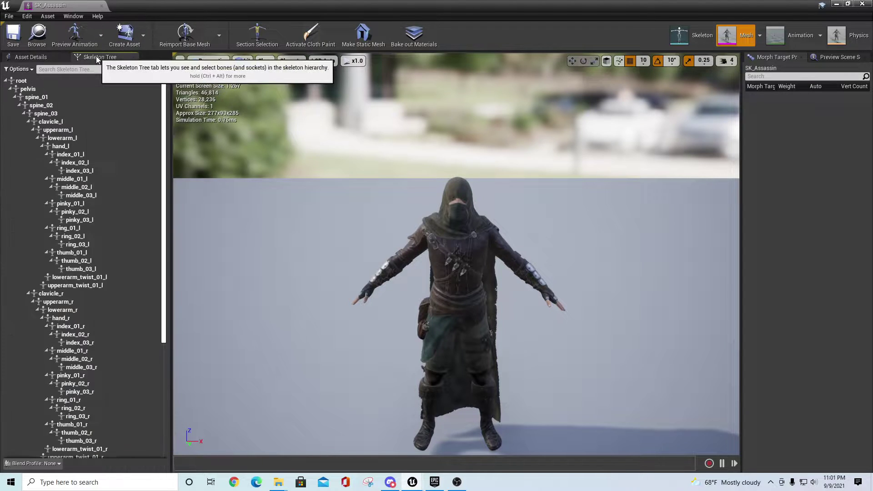
{"action": "scroll", "coordinate": [86, 400], "scroll_direction": "down", "scroll_amount": 8}
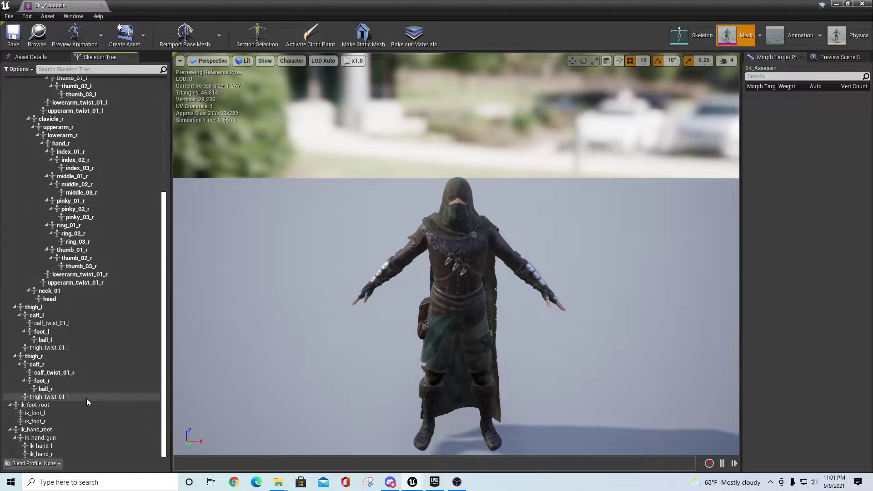
{"action": "scroll", "coordinate": [86, 399], "scroll_direction": "up", "scroll_amount": 8}
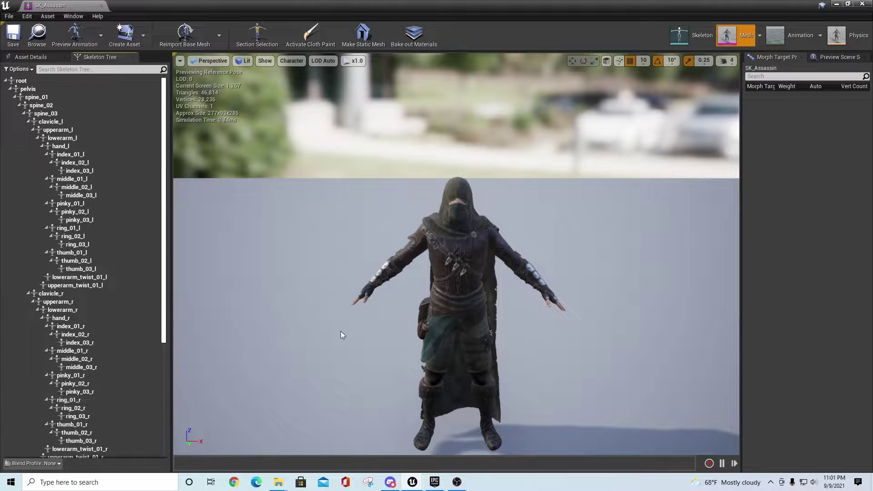
Close the SK_Assassin editor and use Find Skeleton to locate SK_Mannequin_Skeleton
{"action": "left_click", "coordinate": [101, 5]}
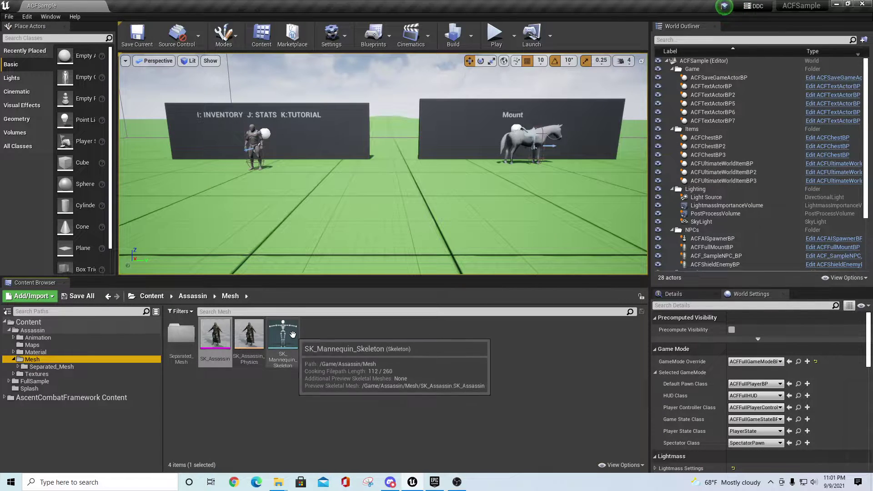
{"action": "right_click", "coordinate": [210, 334]}
{"action": "mouse_move", "coordinate": [225, 48]}
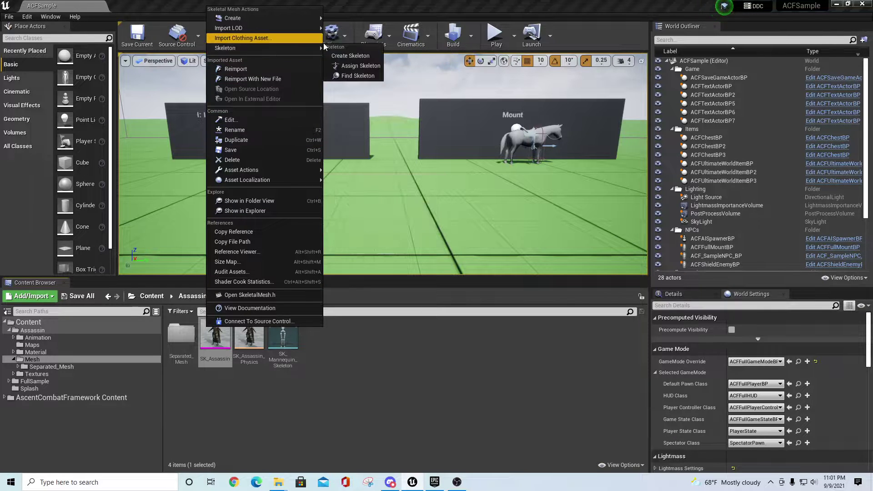
{"action": "left_click", "coordinate": [368, 71]}
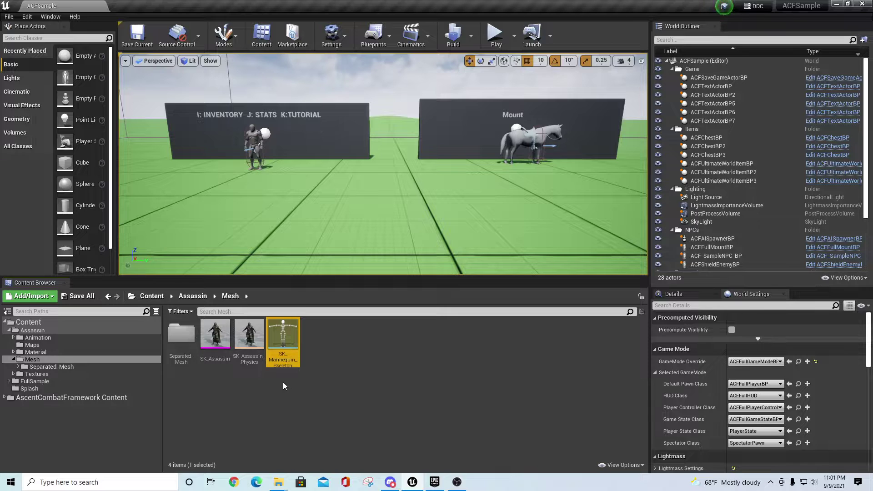
{"action": "mouse_move", "coordinate": [220, 344]}
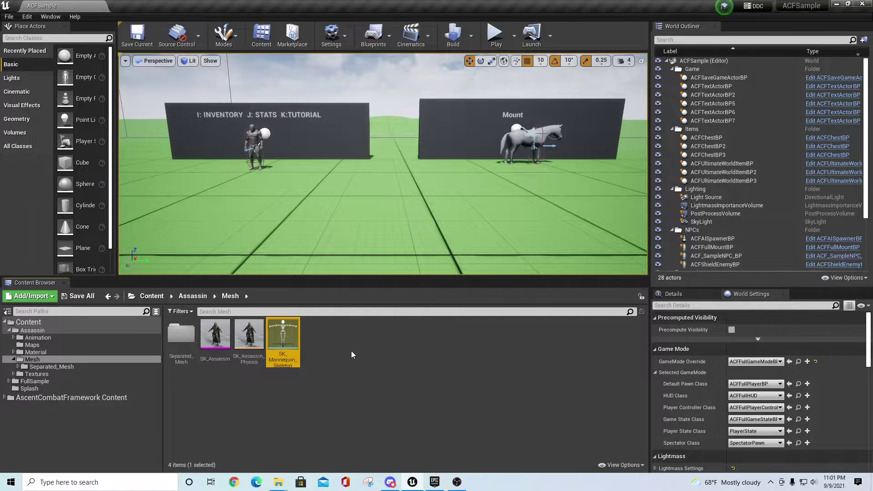
Delete SK_Mannequin_Skeleton, replacing its references with UE4_Mannequin_Skeleton, and save the changed assets
{"action": "key", "text": "Delete"}
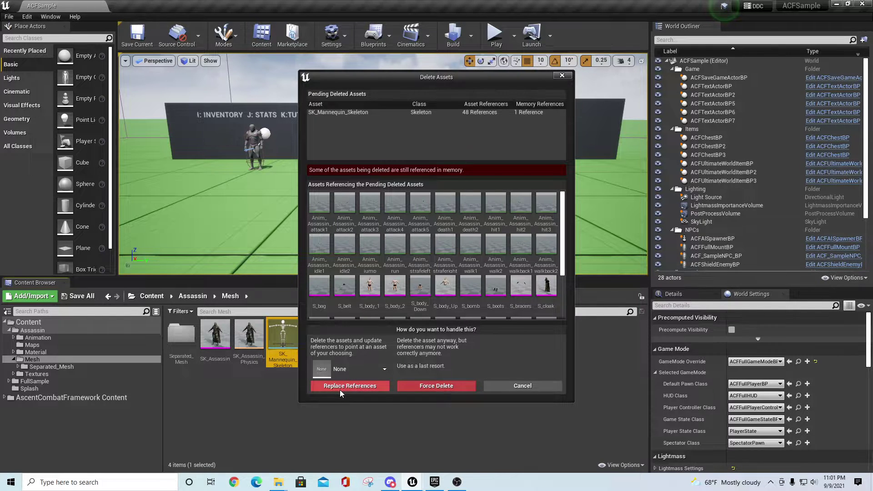
{"action": "left_click", "coordinate": [385, 369]}
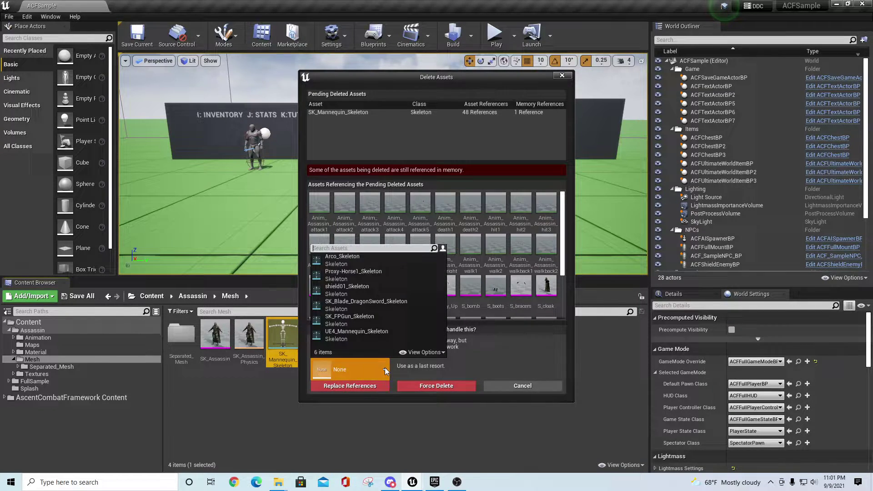
{"action": "left_click", "coordinate": [346, 334]}
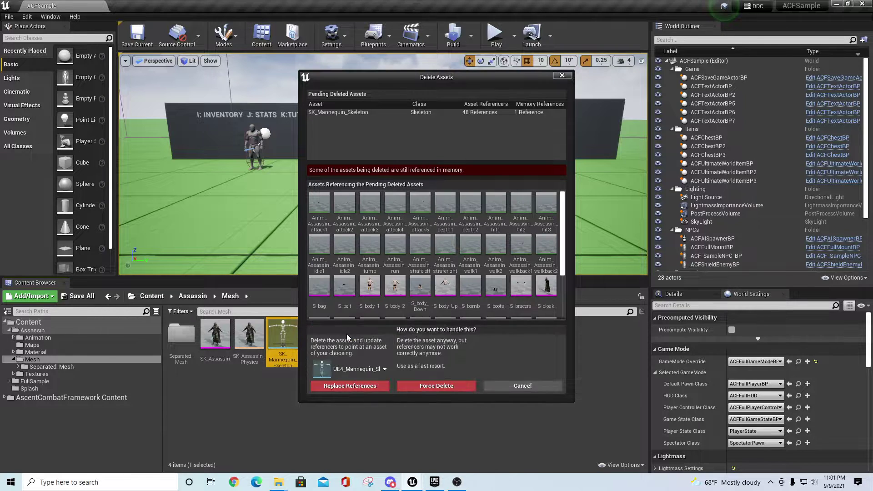
{"action": "left_click", "coordinate": [350, 386]}
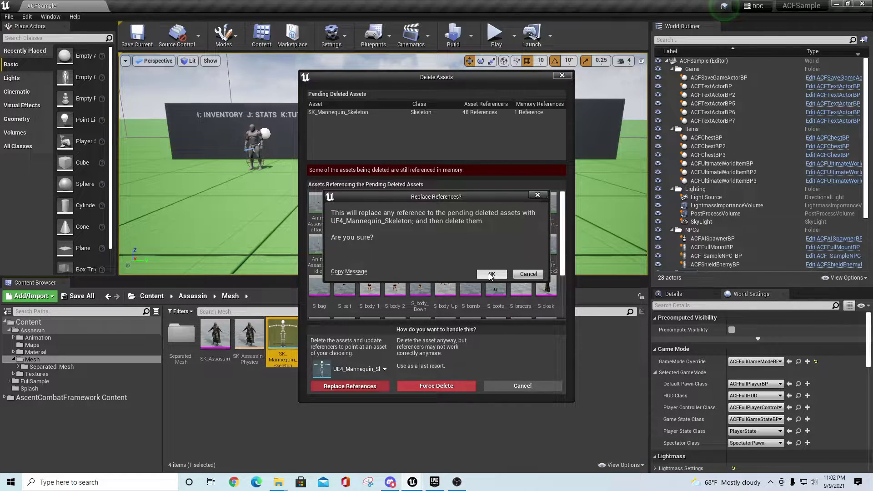
{"action": "left_click", "coordinate": [491, 275]}
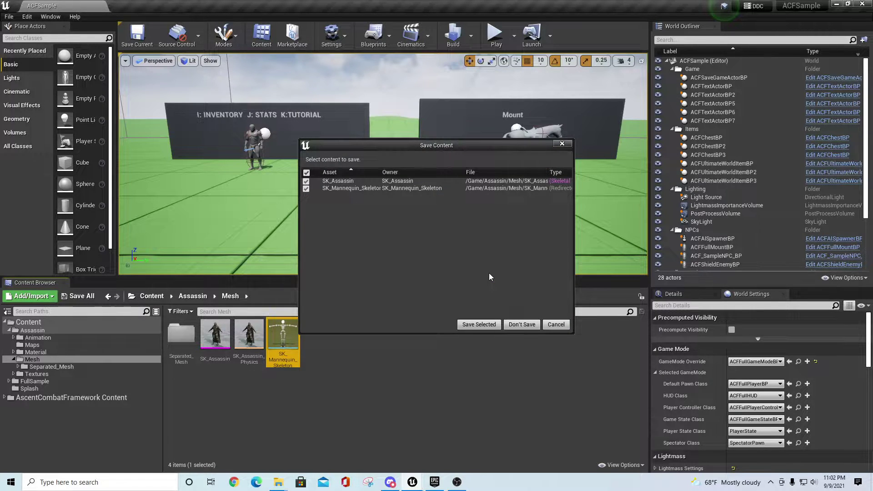
{"action": "left_click", "coordinate": [477, 325]}
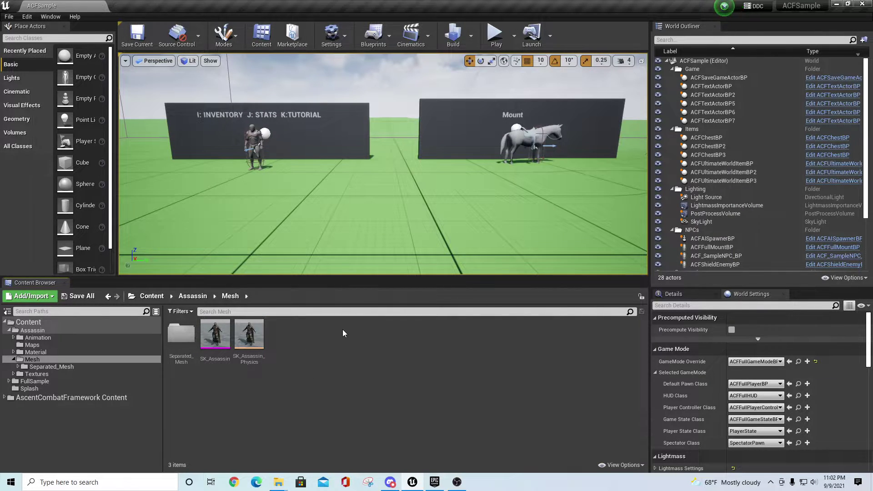
Use Find Skeleton on SK_Assassin to jump to UE4_Mannequin_Skeleton in Mannequin/Character/Mesh
{"action": "right_click", "coordinate": [215, 336]}
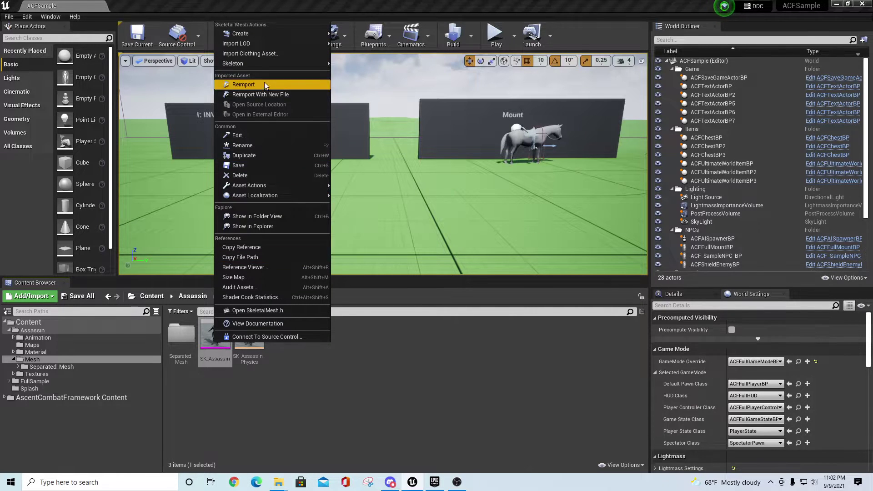
{"action": "mouse_move", "coordinate": [261, 66]}
{"action": "left_click", "coordinate": [364, 91]}
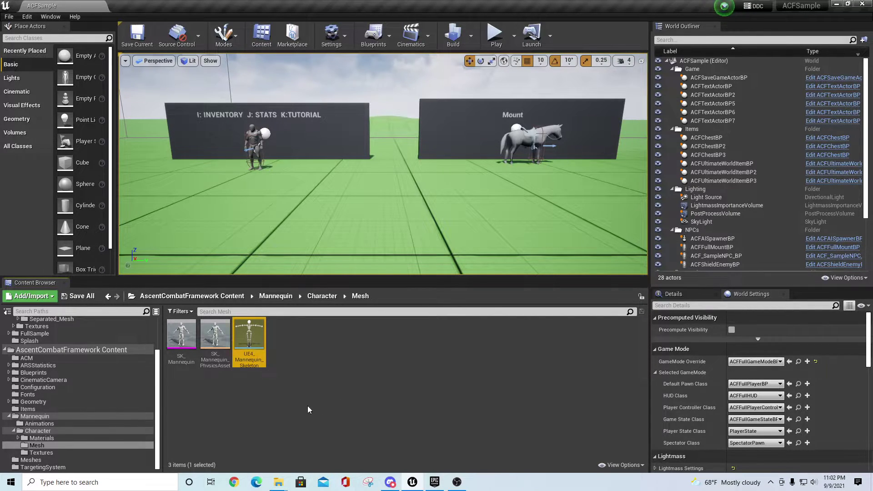
Show the Mesh folder in Explorer, then close the Explorer window
{"action": "right_click", "coordinate": [53, 442]}
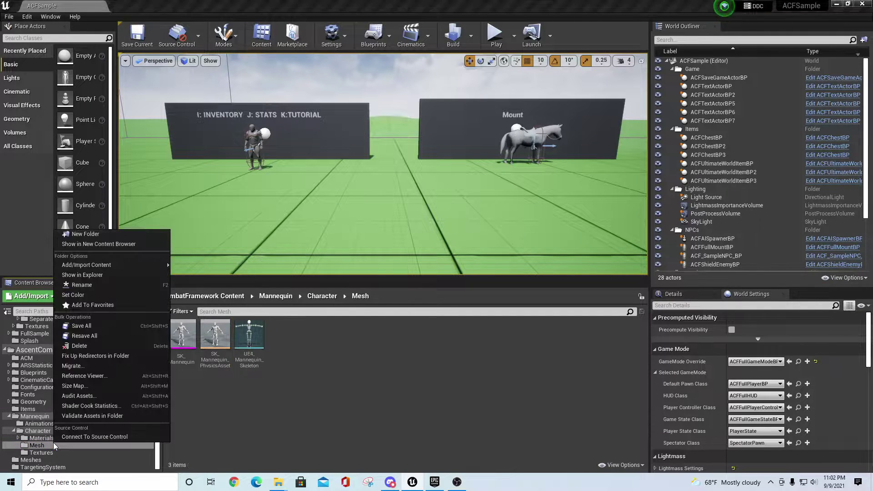
{"action": "left_click", "coordinate": [97, 276]}
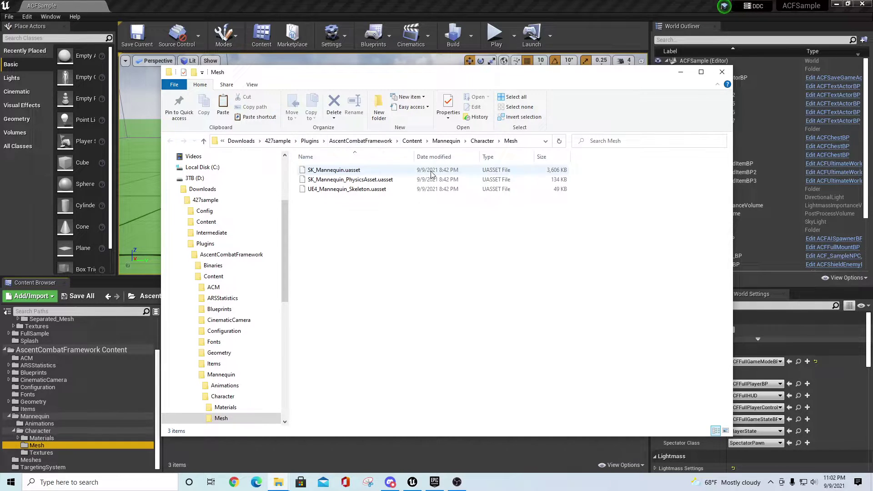
{"action": "left_click", "coordinate": [722, 72]}
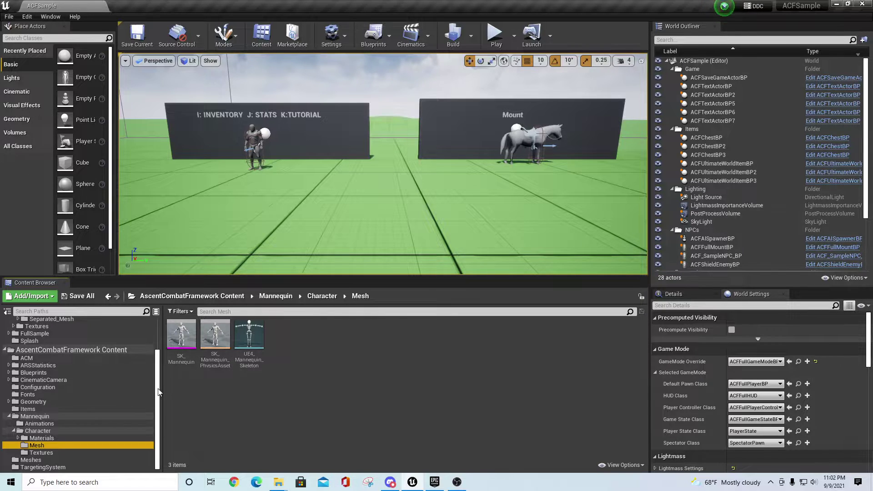
Browse from World Settings' Default Pawn Class to ACFFullPlayerBP in ParentClasses
{"action": "scroll", "coordinate": [160, 391], "scroll_direction": "up", "scroll_amount": 3}
{"action": "left_click", "coordinate": [4, 397]}
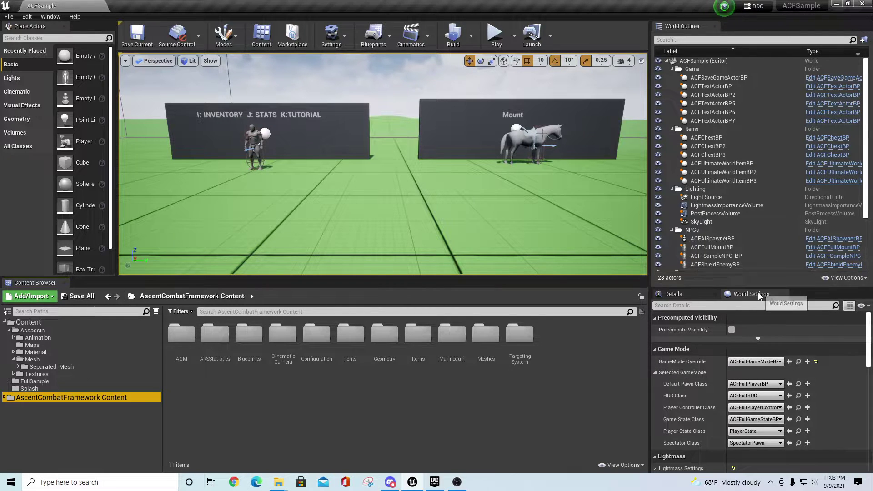
{"action": "left_click", "coordinate": [332, 37]}
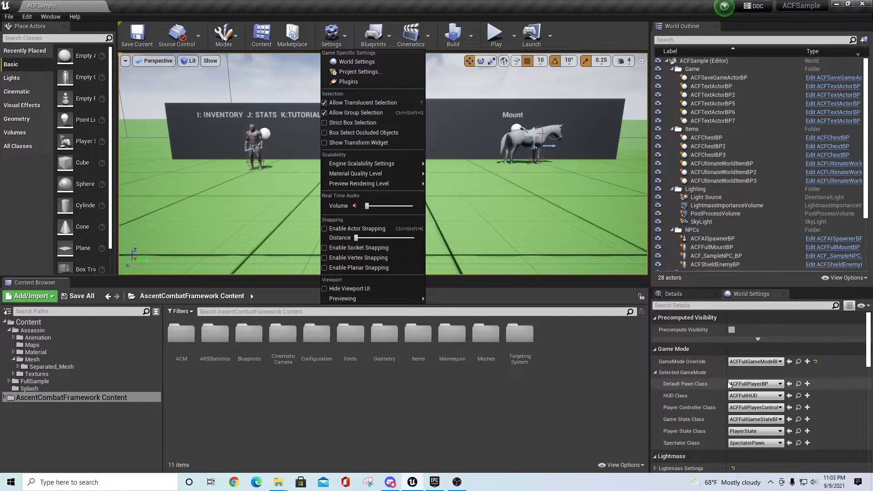
{"action": "left_click", "coordinate": [798, 384]}
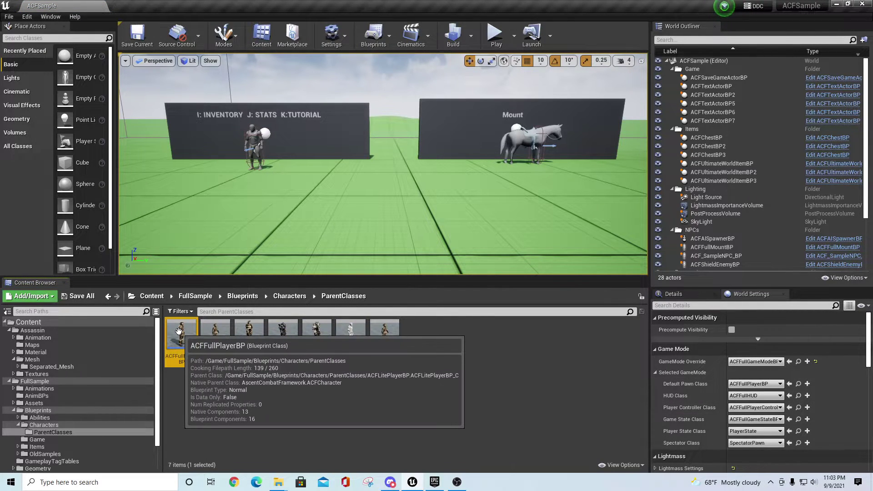
Set the Mesh component's Skeletal Mesh in ACFFullPlayerBP to SK_Assassin and compile the blueprint
{"action": "double_click", "coordinate": [181, 336]}
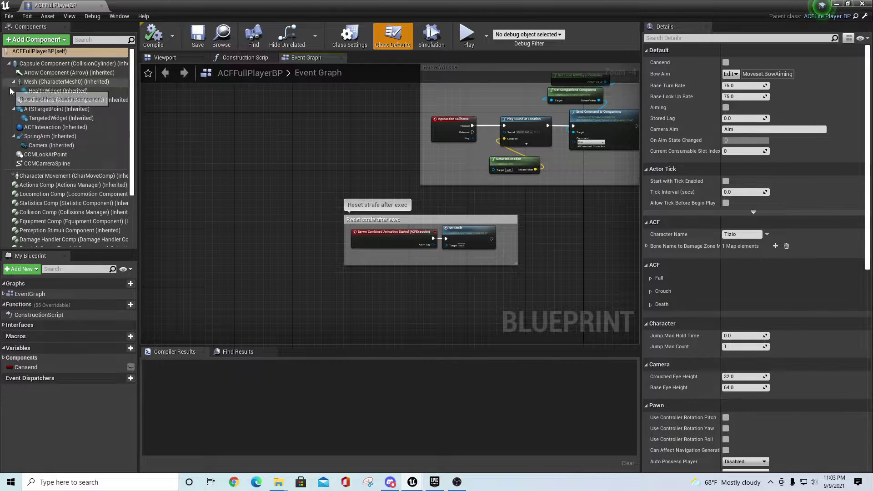
{"action": "left_click", "coordinate": [36, 82]}
{"action": "left_click", "coordinate": [157, 58]}
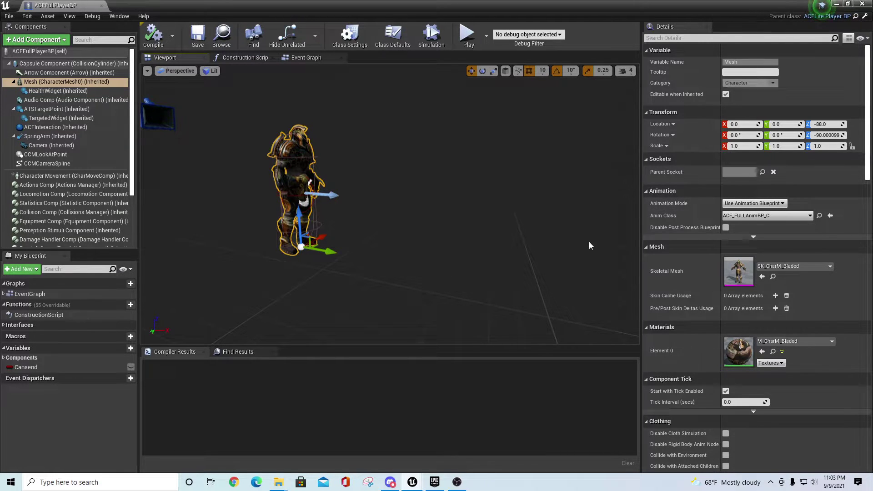
{"action": "left_click", "coordinate": [829, 267]}
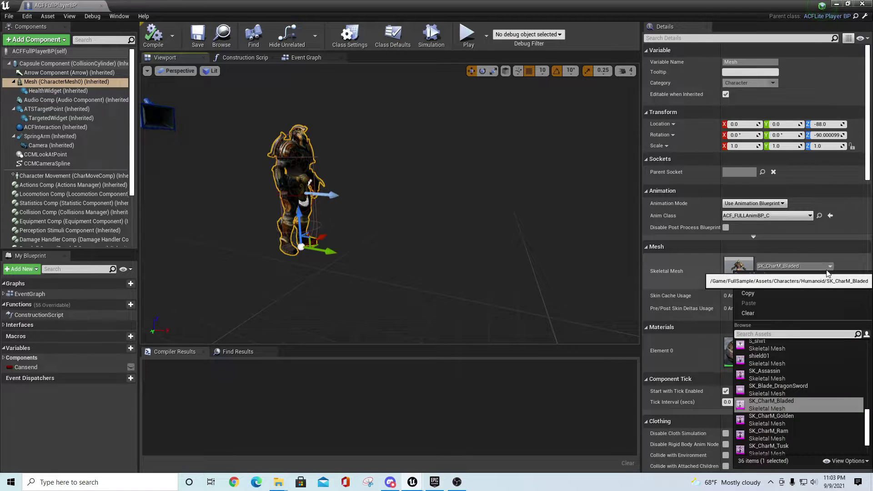
{"action": "left_click", "coordinate": [816, 334]}
{"action": "type", "text": "ass"}
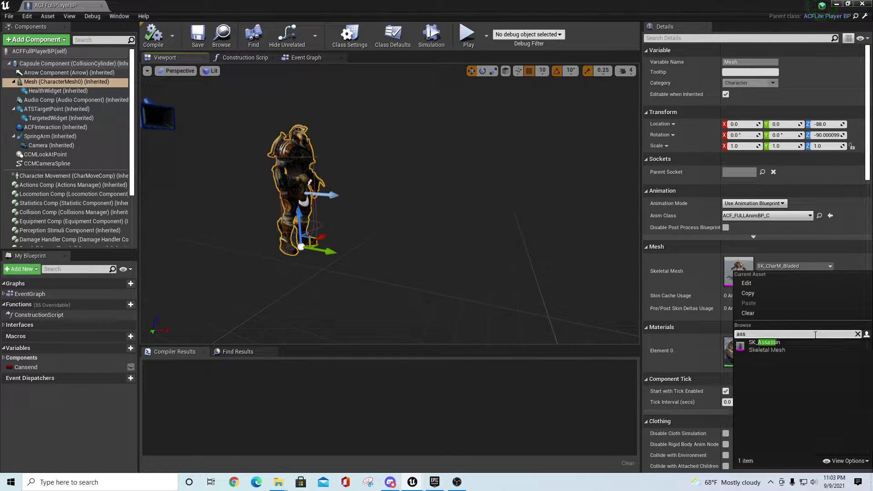
{"action": "left_click", "coordinate": [767, 348]}
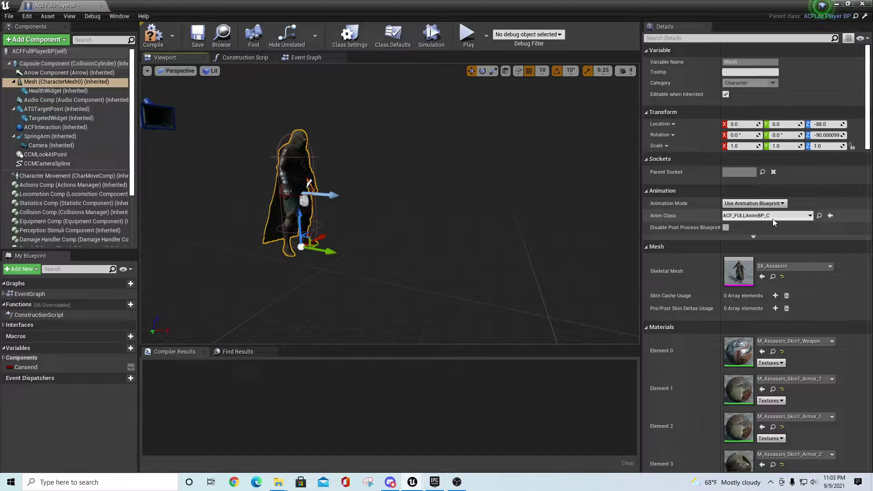
{"action": "scroll", "coordinate": [353, 181], "scroll_direction": "up", "scroll_amount": 2}
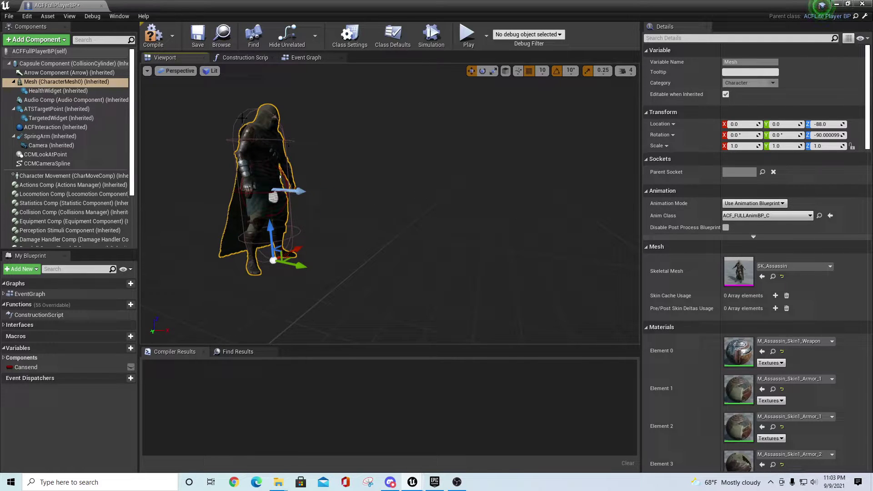
{"action": "left_click", "coordinate": [153, 35]}
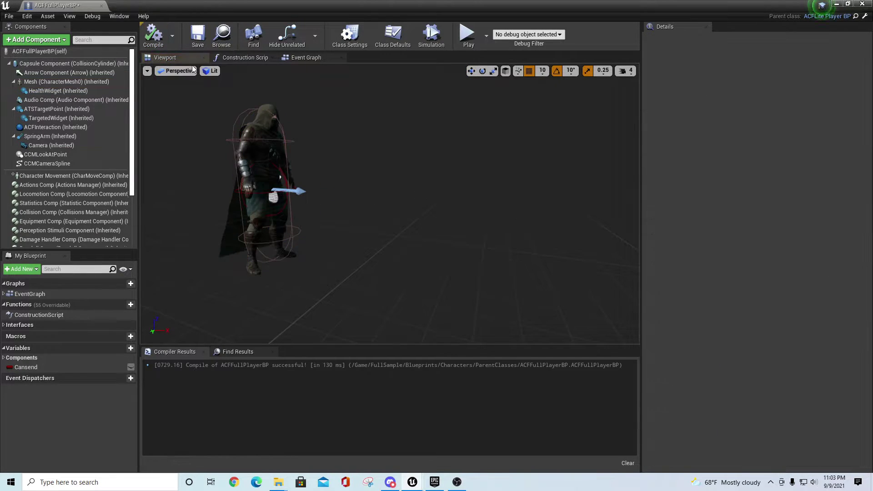
Close the blueprint and start Play, running the game view fullscreen with F11
{"action": "left_click", "coordinate": [101, 5]}
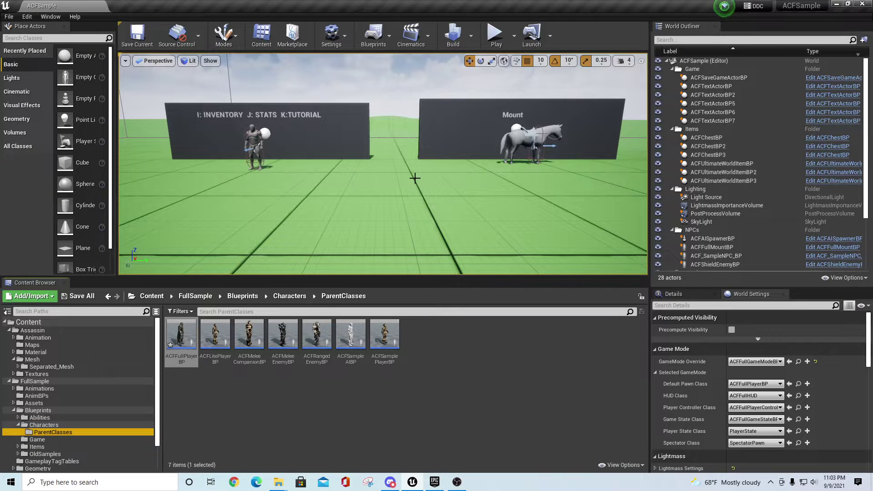
{"action": "left_click", "coordinate": [495, 35]}
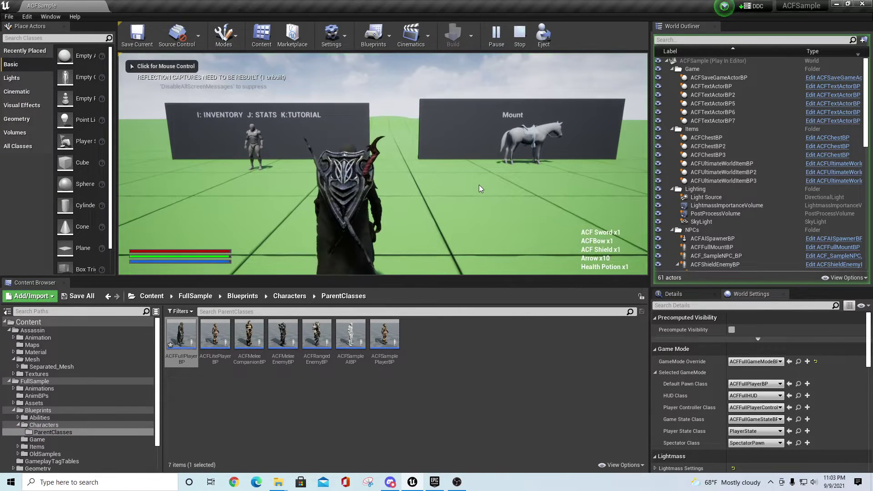
{"action": "left_click", "coordinate": [478, 185]}
{"action": "key", "text": "shift+F1"}
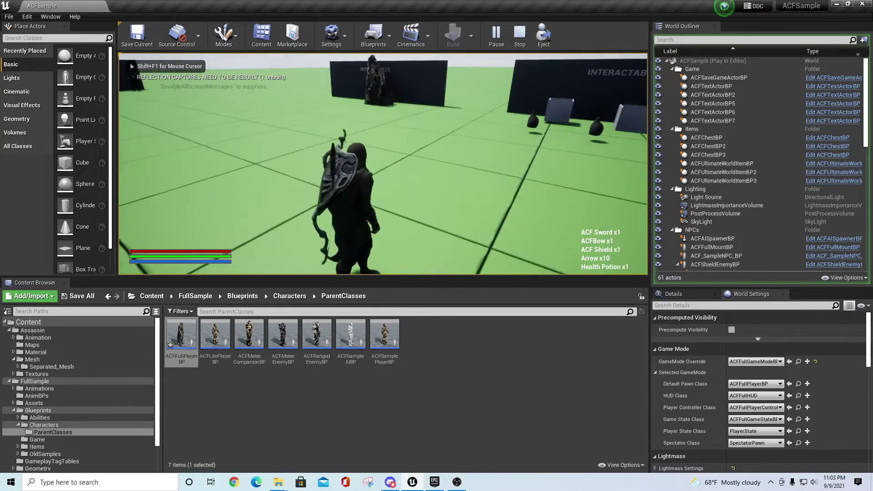
{"action": "key", "text": "F11"}
{"action": "left_click", "coordinate": [436, 246]}
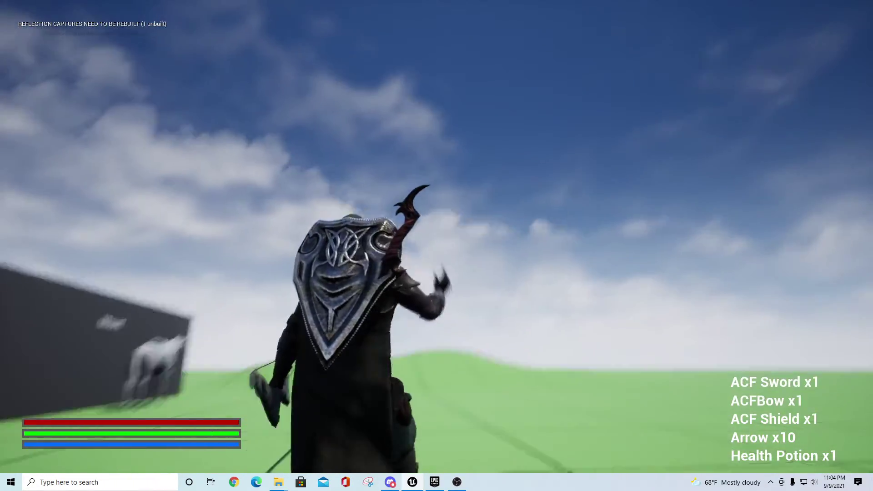
Attack twice with the Assassin, then walk toward the tutorial and INTERACTABLES walls
{"action": "left_click", "coordinate": [437, 246]}
{"action": "left_click", "coordinate": [437, 245]}
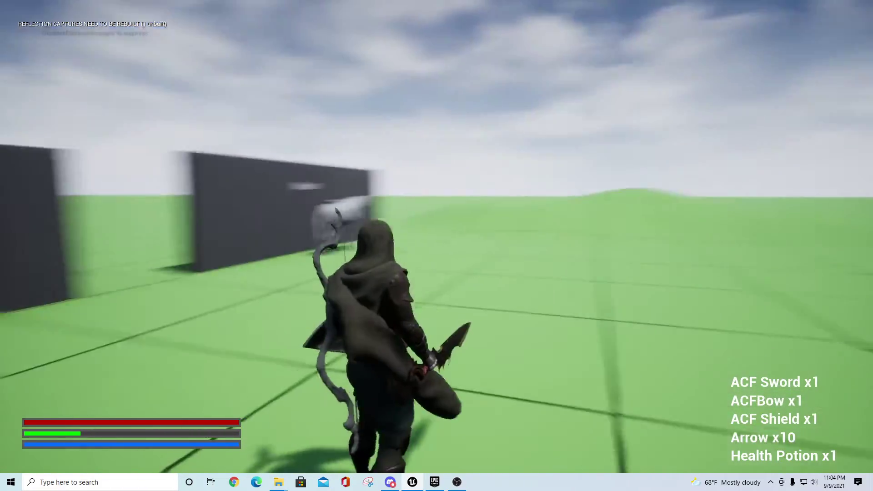
{"action": "key", "text": "w"}
{"action": "key", "text": "w"}
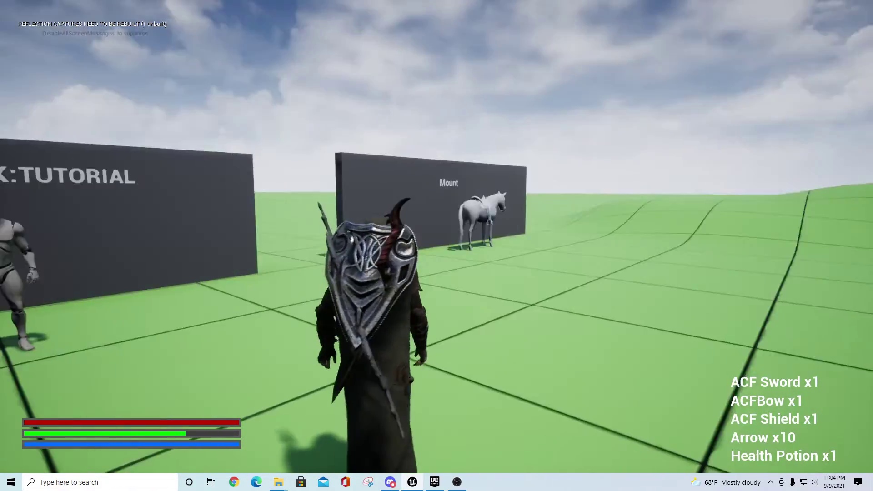
{"action": "key", "text": "w"}
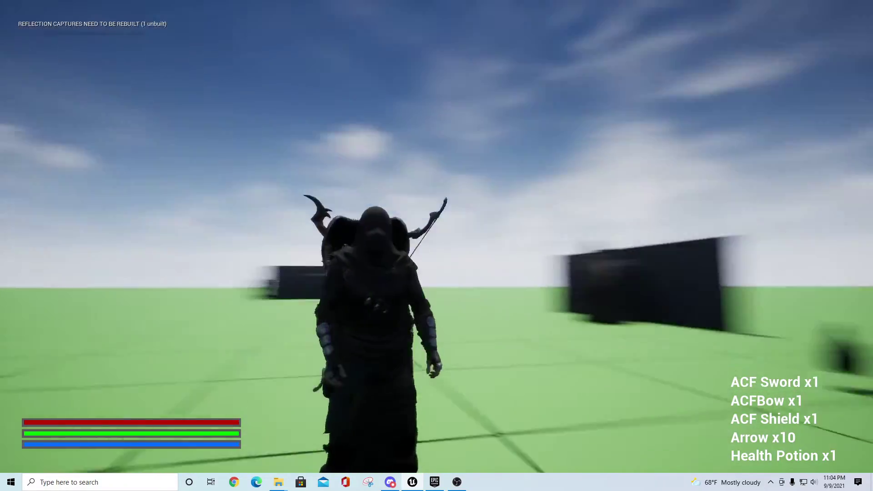
{"action": "key", "text": "s"}
{"action": "key", "text": "w"}
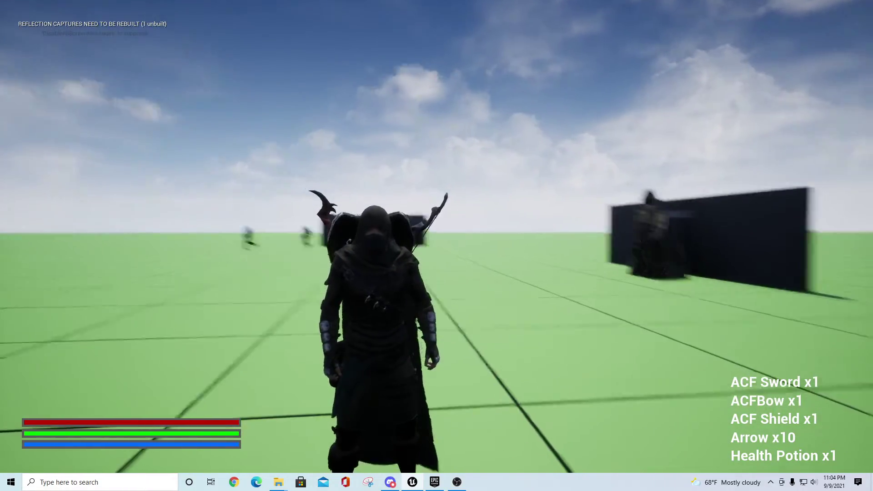
{"action": "key", "text": "w"}
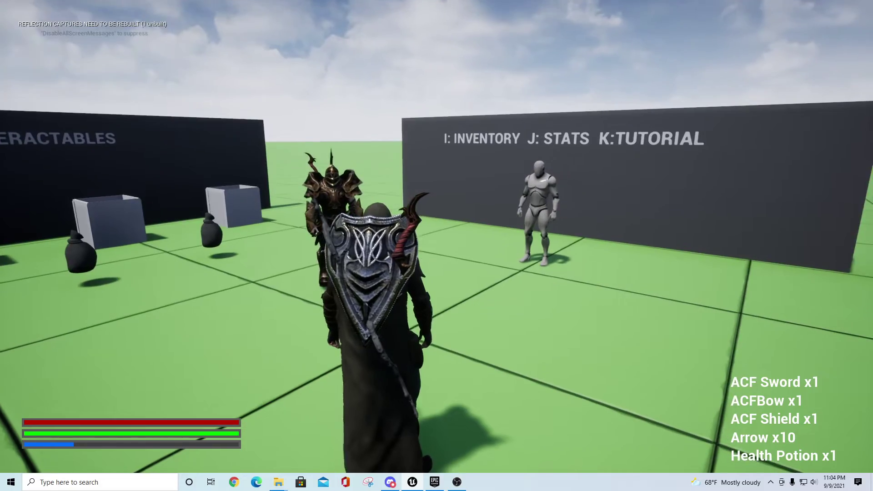
Mount the white horse with E, ride it around the walls, then stop play with Esc
{"action": "key", "text": "w"}
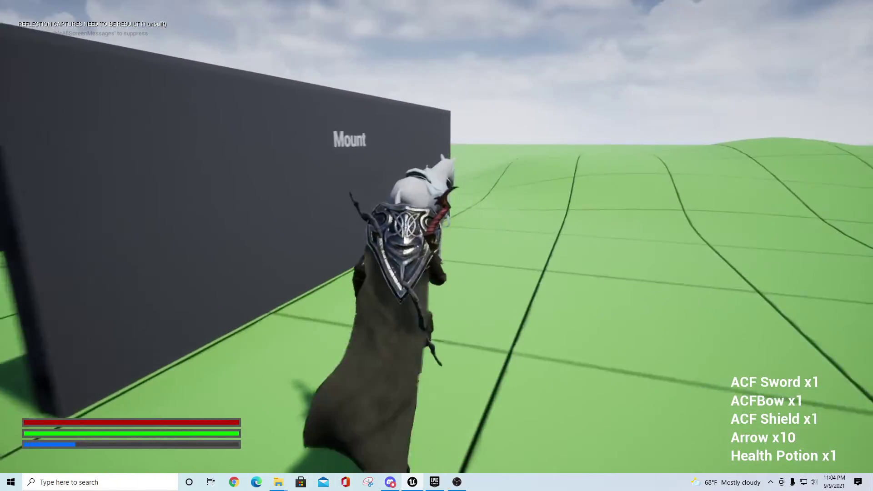
{"action": "key", "text": "e"}
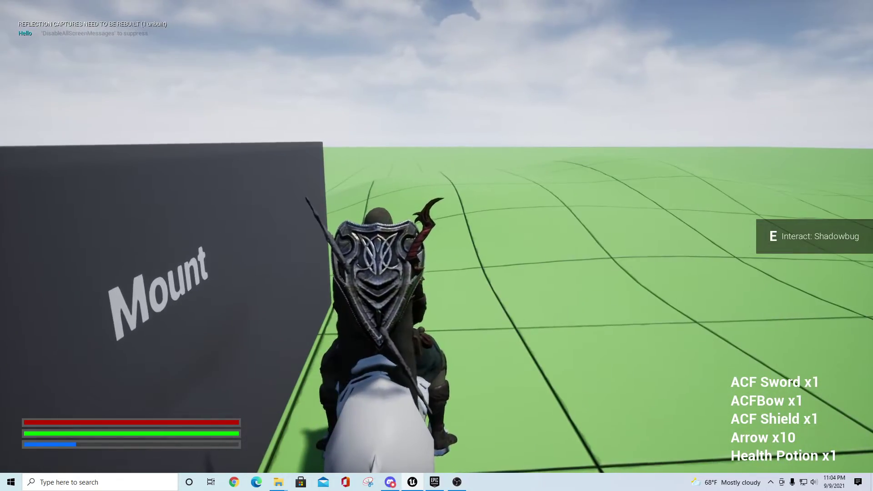
{"action": "key", "text": "d"}
{"action": "key", "text": "d"}
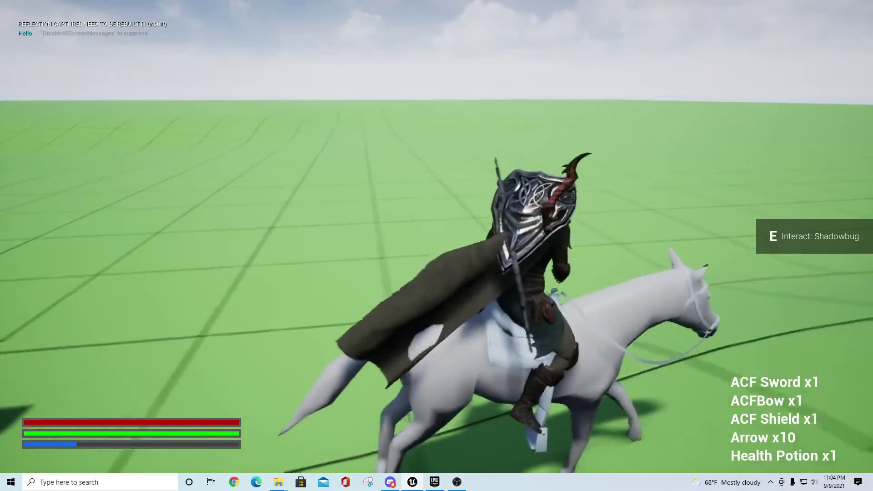
{"action": "key", "text": "a"}
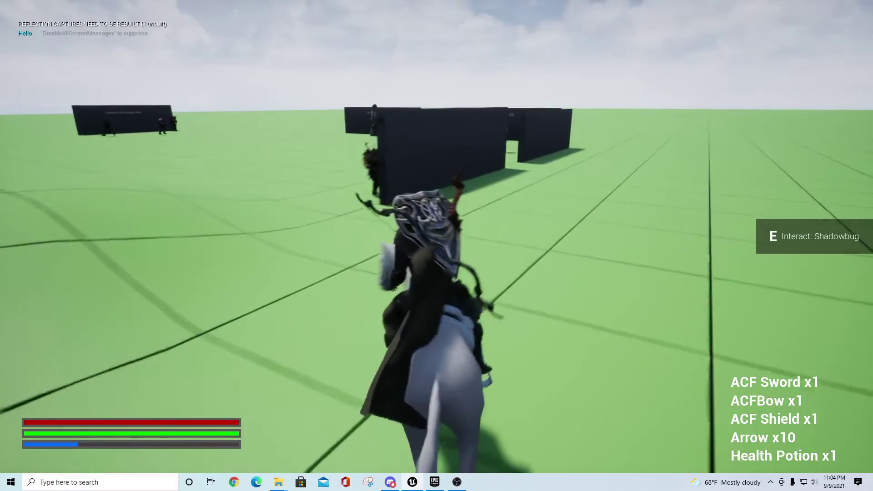
{"action": "key", "text": "a"}
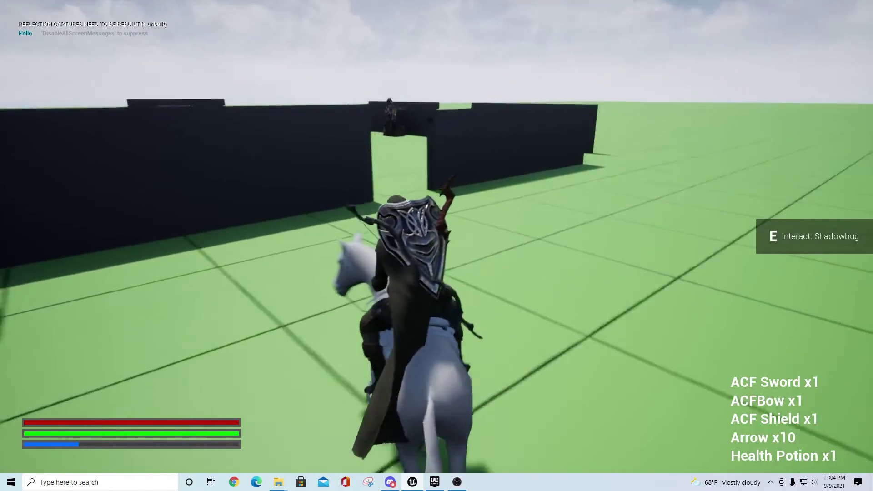
{"action": "key", "text": "a"}
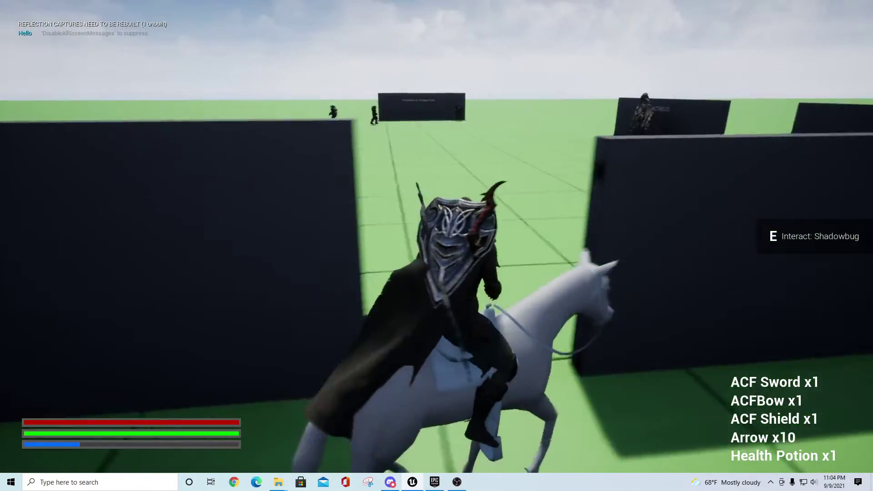
{"action": "key", "text": "a"}
{"action": "key", "text": "a"}
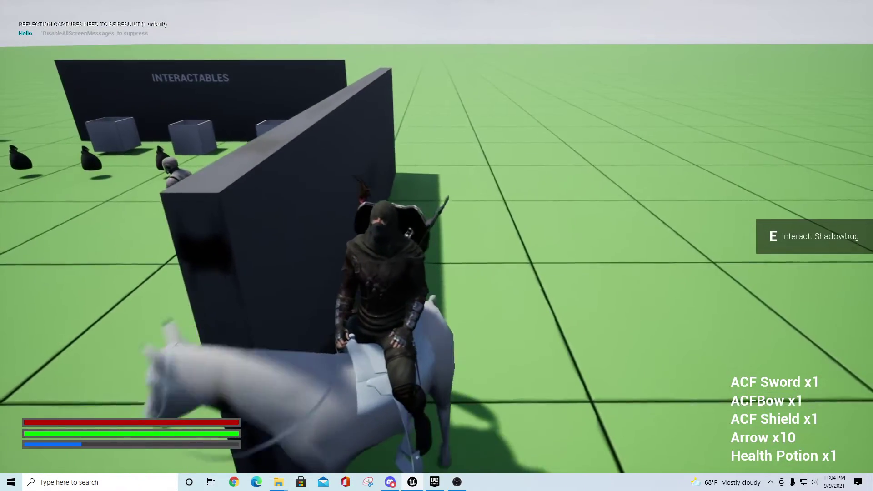
{"action": "key", "text": "Escape"}
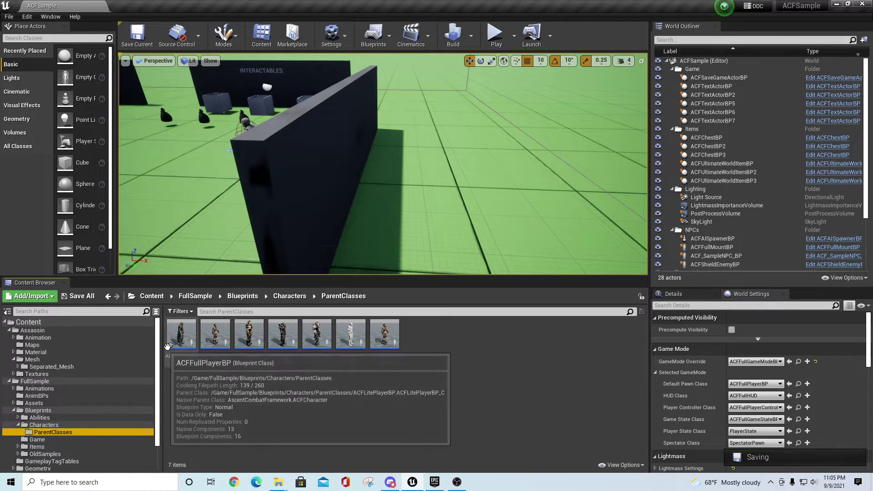
Open UE4_Mannequin_Skeleton from AscentCombatFramework Content > Mannequin > Character > Mesh
{"action": "scroll", "coordinate": [61, 432], "scroll_direction": "down", "scroll_amount": 2}
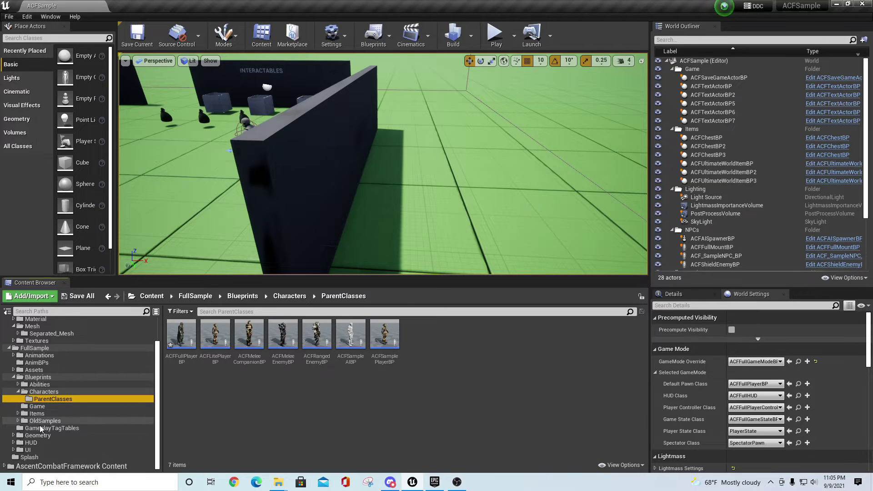
{"action": "left_click", "coordinate": [8, 467]}
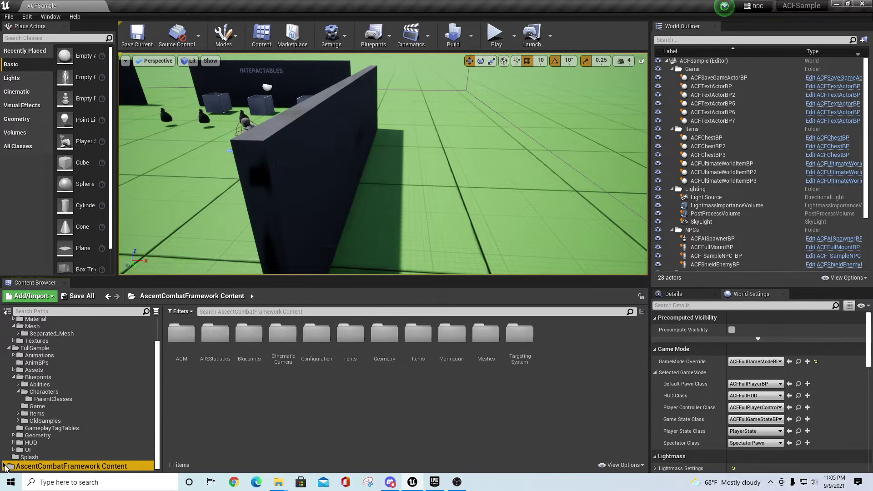
{"action": "scroll", "coordinate": [83, 418], "scroll_direction": "down", "scroll_amount": 5}
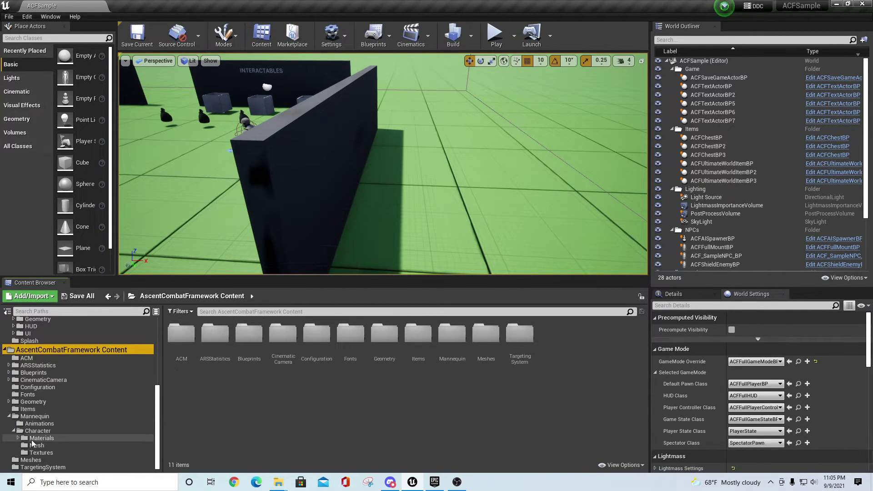
{"action": "left_click", "coordinate": [36, 446]}
{"action": "double_click", "coordinate": [248, 335]}
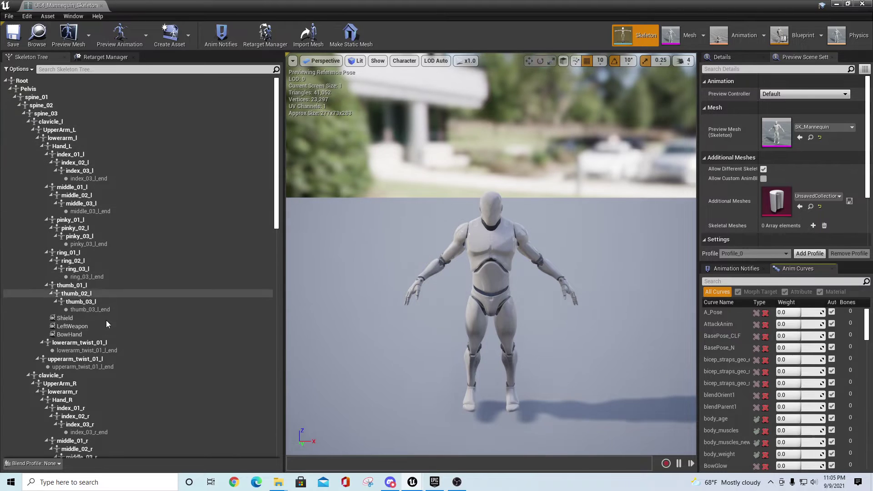
Select the hand sockets from Shield and BowHand through SingleHandWeapon, CrossBow, HeavyWeapon, TwoHandWeapon, Arrow and Rifle
{"action": "scroll", "coordinate": [106, 332], "scroll_direction": "down", "scroll_amount": 3}
{"action": "scroll", "coordinate": [106, 336], "scroll_direction": "down", "scroll_amount": 8}
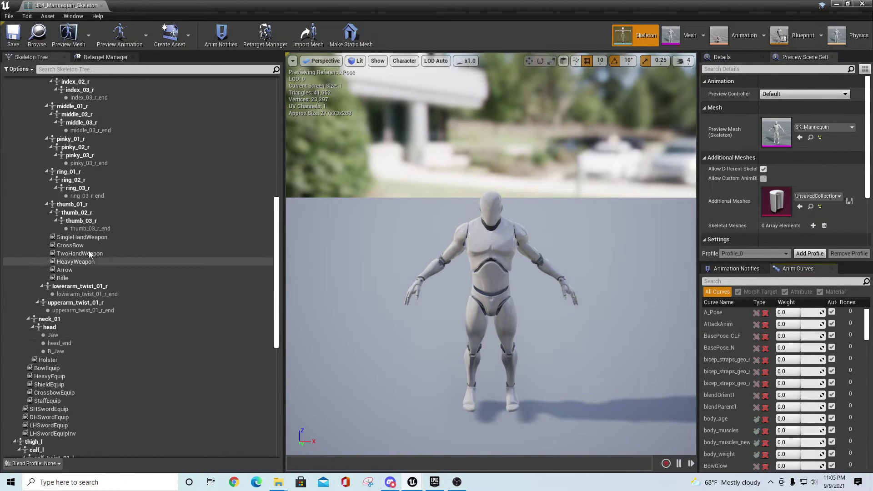
{"action": "scroll", "coordinate": [110, 304], "scroll_direction": "up", "scroll_amount": 11}
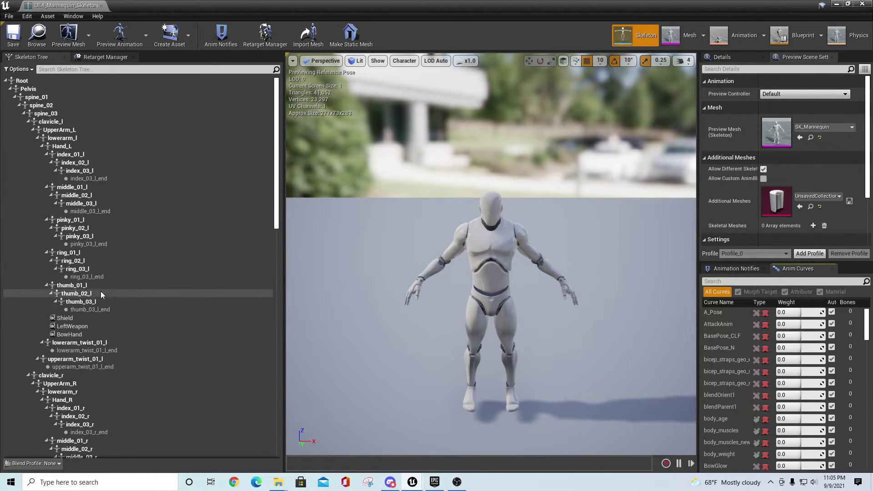
{"action": "left_click", "coordinate": [66, 320]}
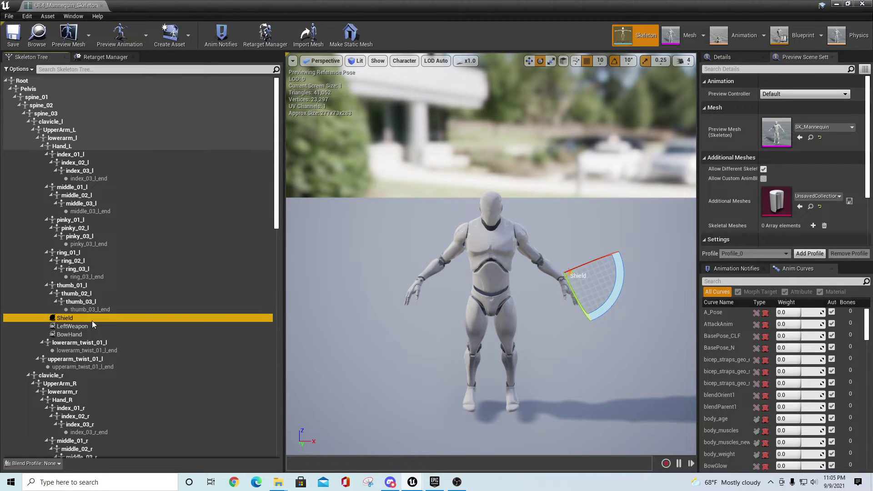
{"action": "left_click", "coordinate": [69, 334]}
{"action": "scroll", "coordinate": [187, 315], "scroll_direction": "down", "scroll_amount": 13}
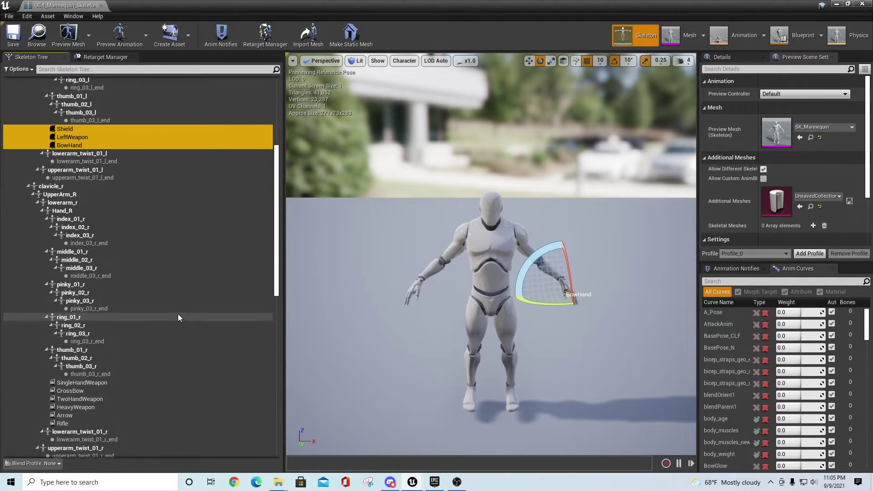
{"action": "left_click", "coordinate": [75, 238]}
{"action": "left_click", "coordinate": [72, 246], "text": "ctrl"}
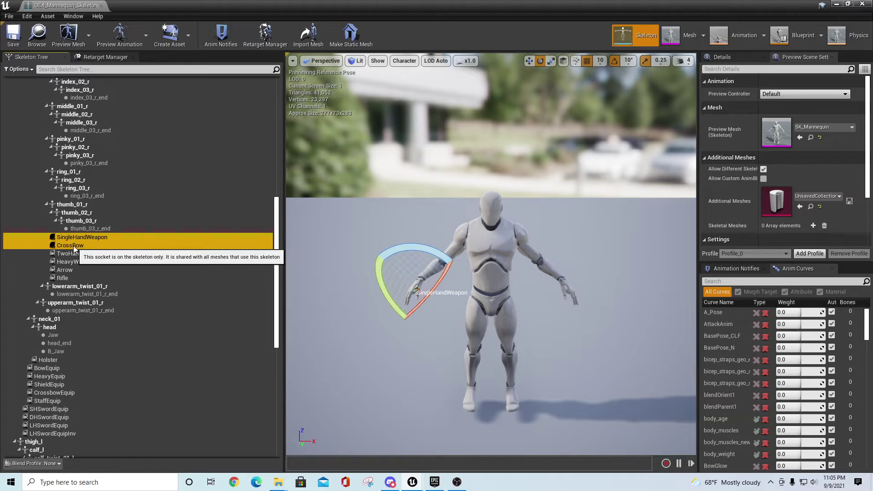
{"action": "left_click", "coordinate": [75, 262], "text": "ctrl"}
{"action": "left_click", "coordinate": [75, 254], "text": "ctrl"}
{"action": "left_click", "coordinate": [65, 270], "text": "ctrl"}
{"action": "left_click", "coordinate": [62, 278], "text": "ctrl"}
Copy the selected sockets with Copy Selected Sockets, then select the Root bone
{"action": "right_click", "coordinate": [84, 261]}
{"action": "mouse_move", "coordinate": [108, 294]}
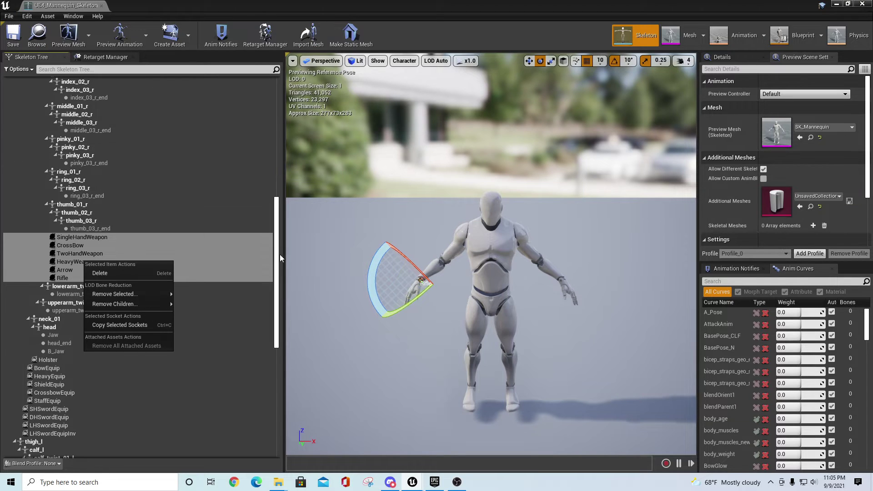
{"action": "left_click", "coordinate": [279, 241]}
{"action": "left_click_drag", "start_coordinate": [278, 230], "coordinate": [278, 102]}
{"action": "left_click", "coordinate": [28, 80]}
{"action": "right_click", "coordinate": [27, 80]}
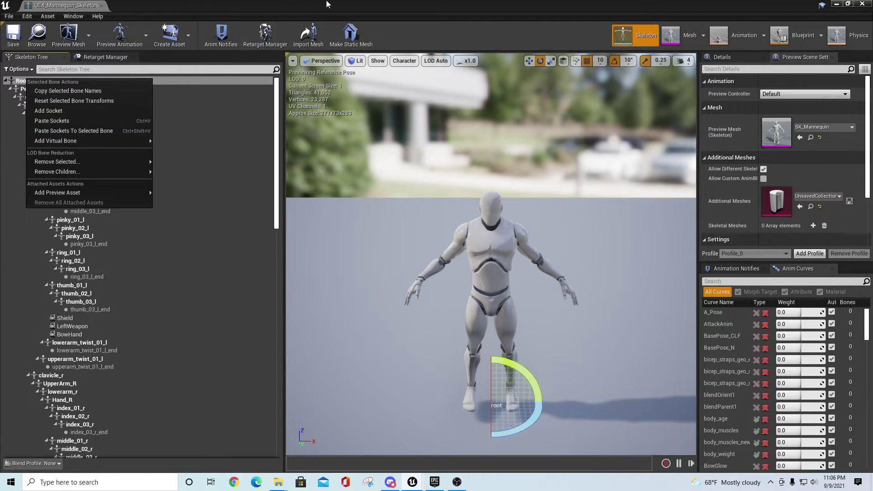
{"action": "left_click", "coordinate": [422, 4]}
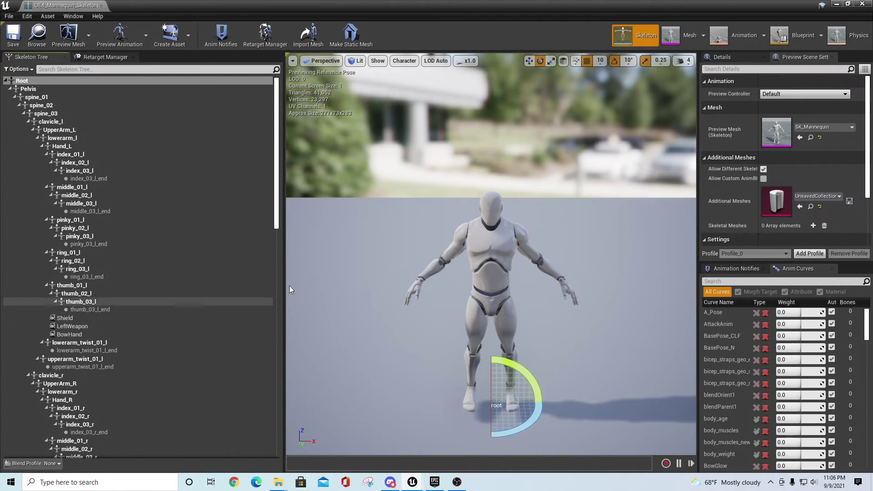
Close the UE4_Mannequin_Skeleton editor and make the ACFSample level viewport taller
{"action": "left_click", "coordinate": [101, 5]}
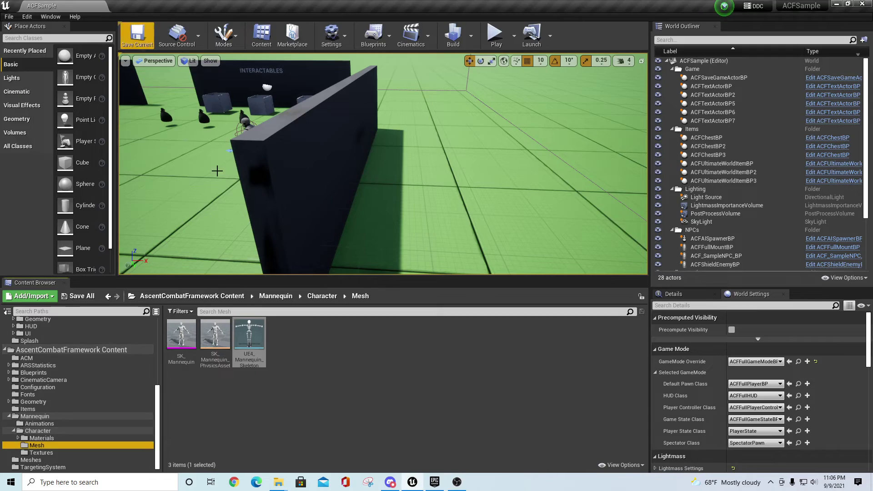
{"action": "left_click_drag", "start_coordinate": [435, 279], "coordinate": [436, 363]}
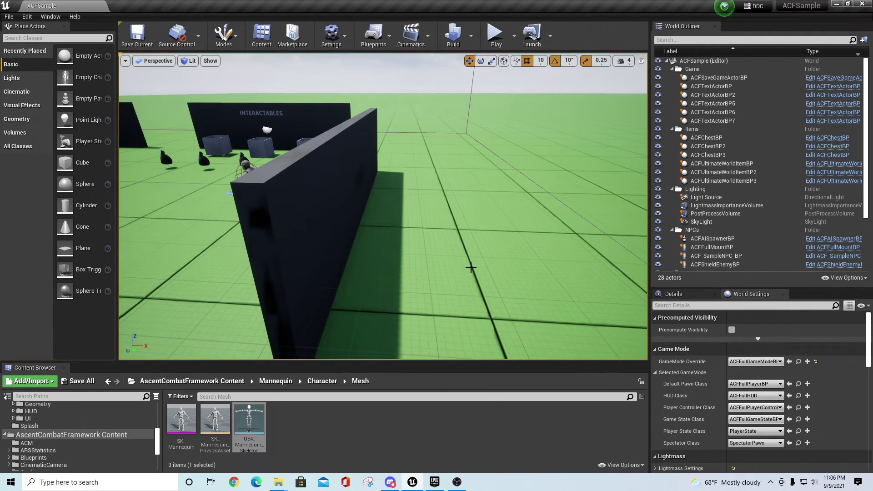